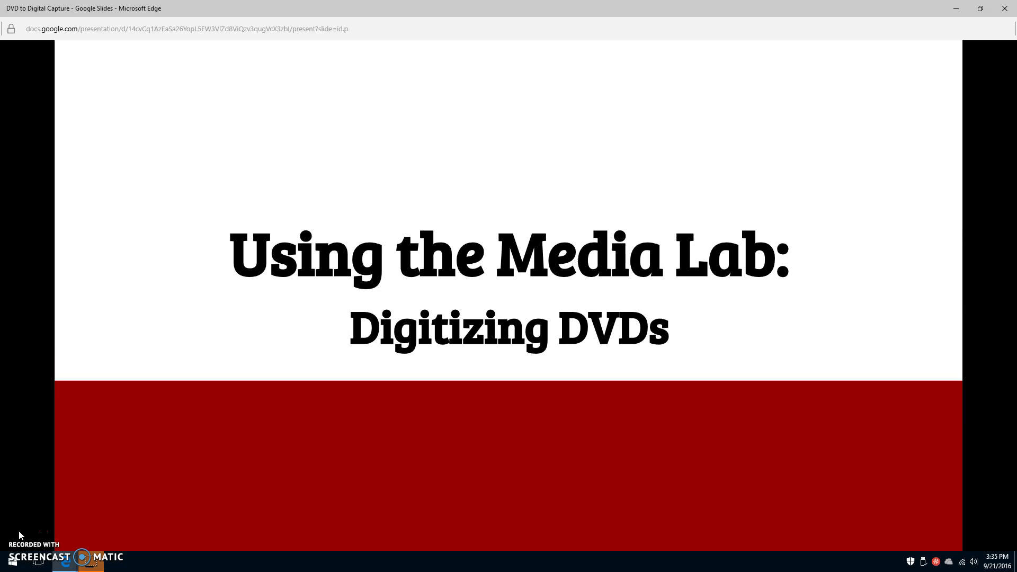
Page through the What You'll Need, Getting Started and DVD/VCR player tutorial slides
mouse_move(19, 537)
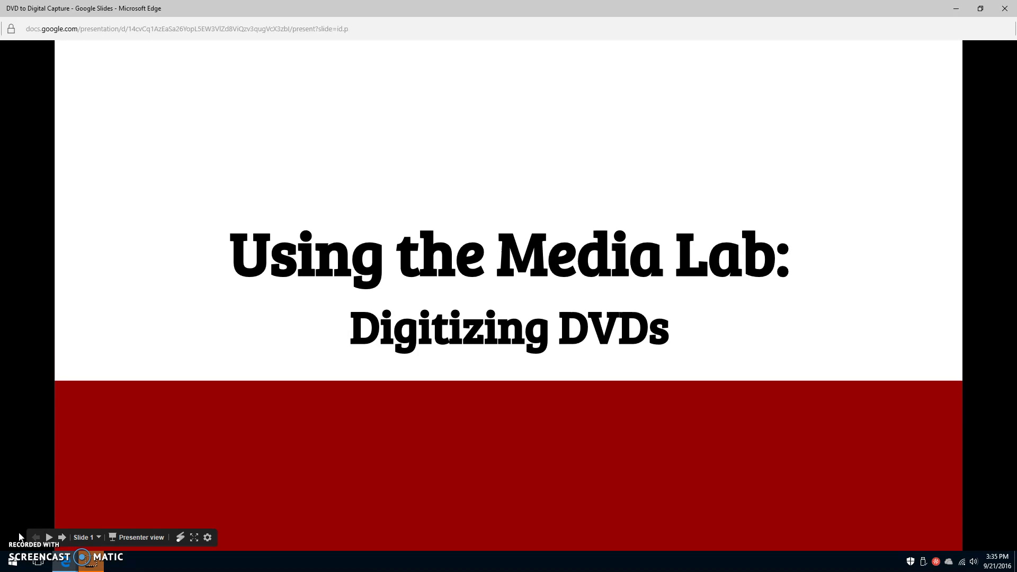
key("Right")
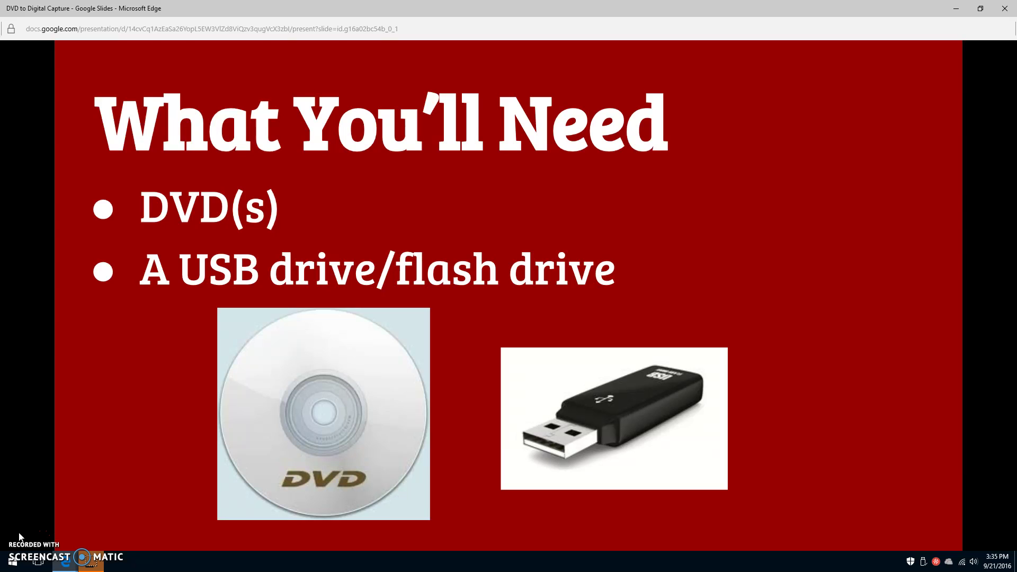
key("Right")
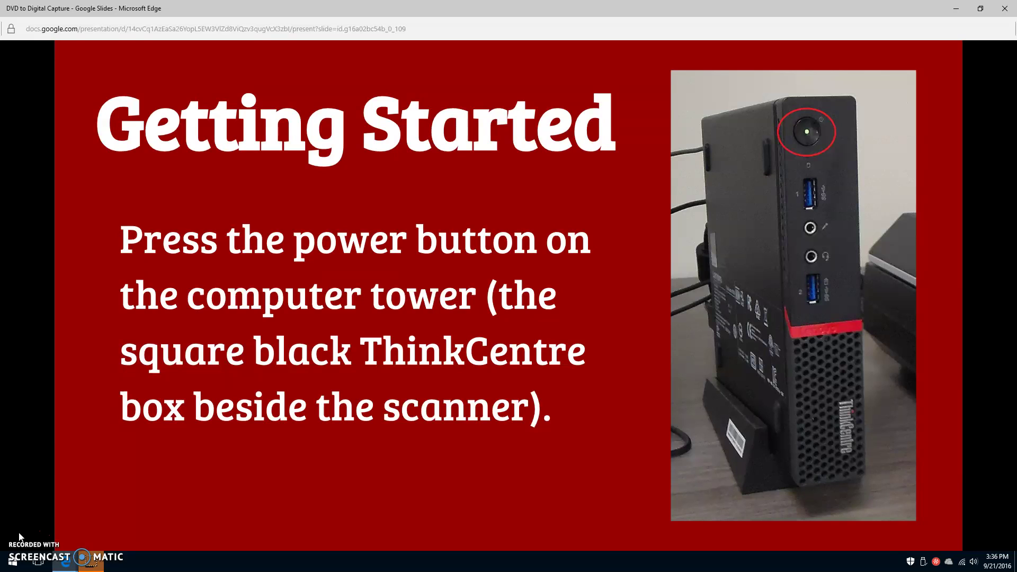
key("Right")
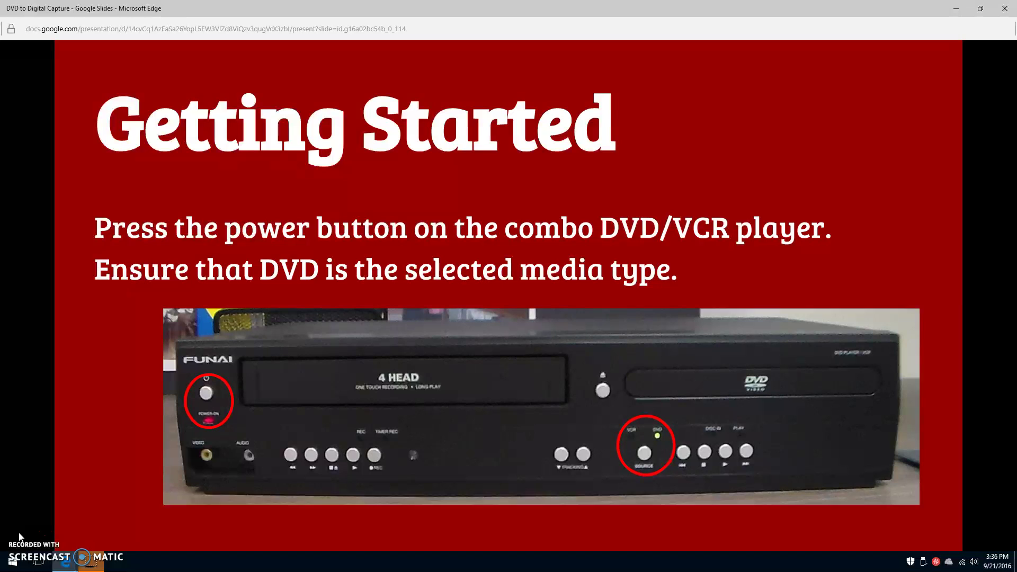
key("Right")
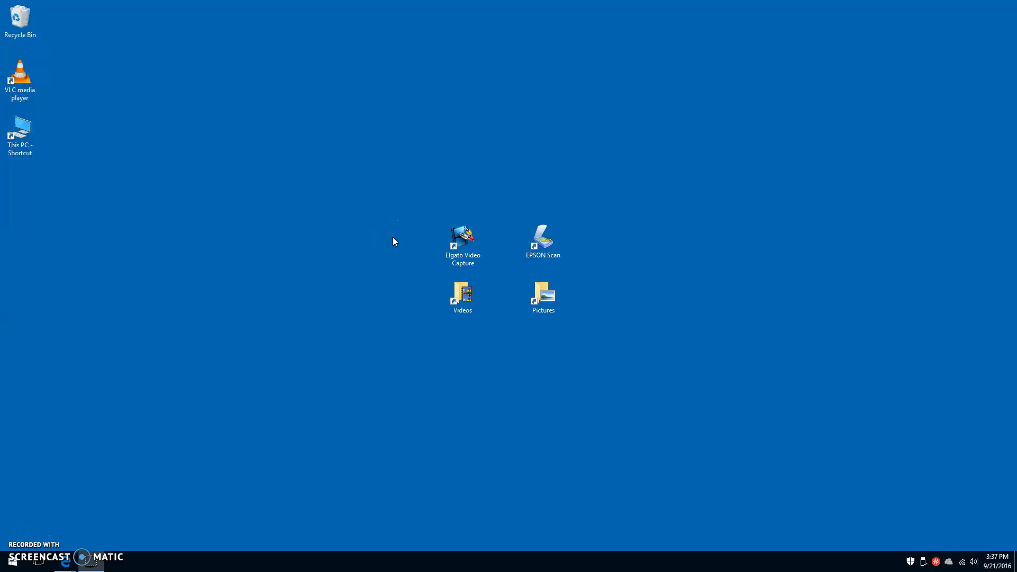
Launch Elgato Video Capture and start a capture named My Great Movie lasting 10 Minutes
left_click(456, 245)
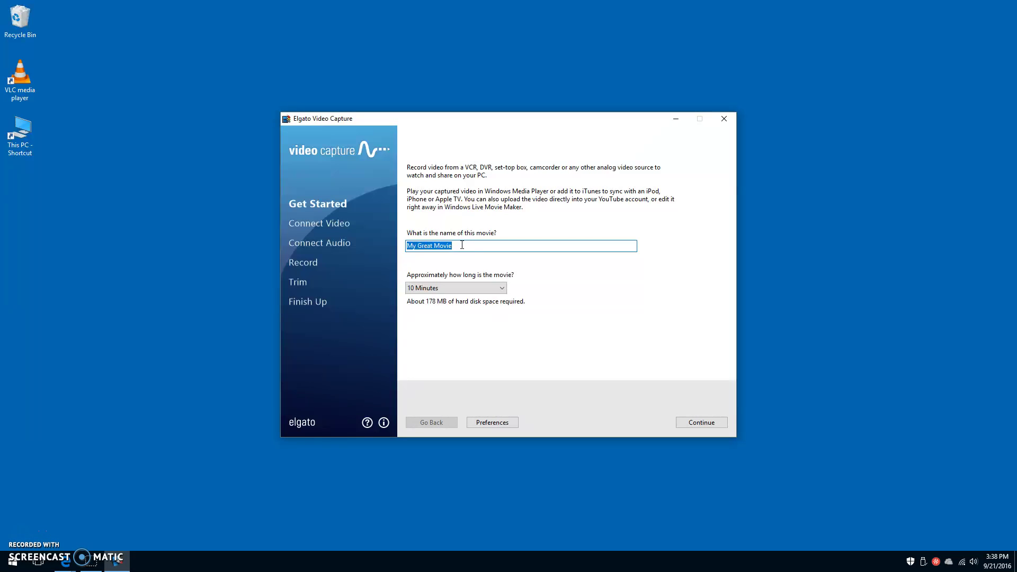
left_click(426, 288)
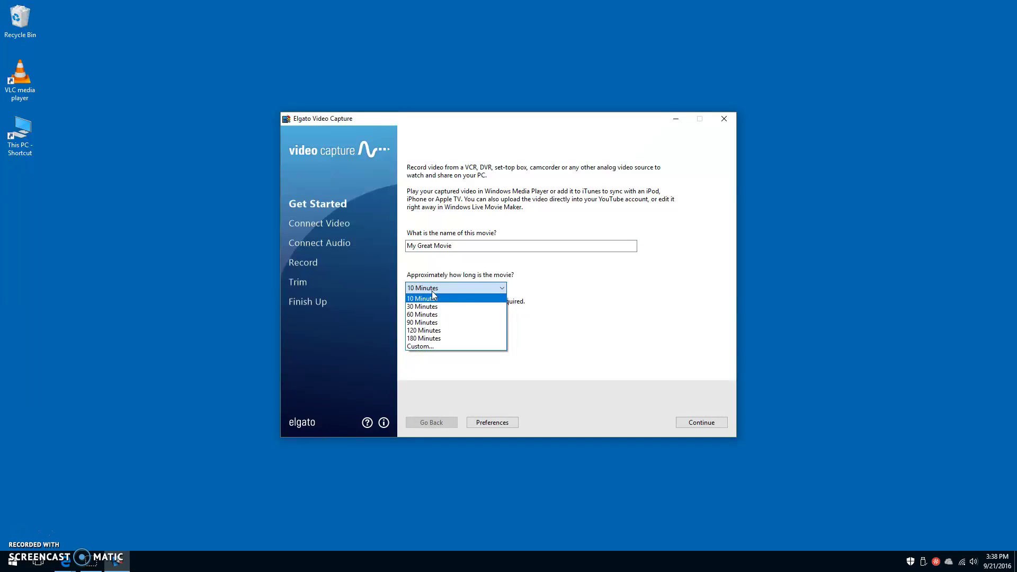
left_click(442, 297)
left_click(444, 299)
Play the DVD in the Composite preview, trying 4:3 before settling on 16:9 aspect ratio
left_click(702, 424)
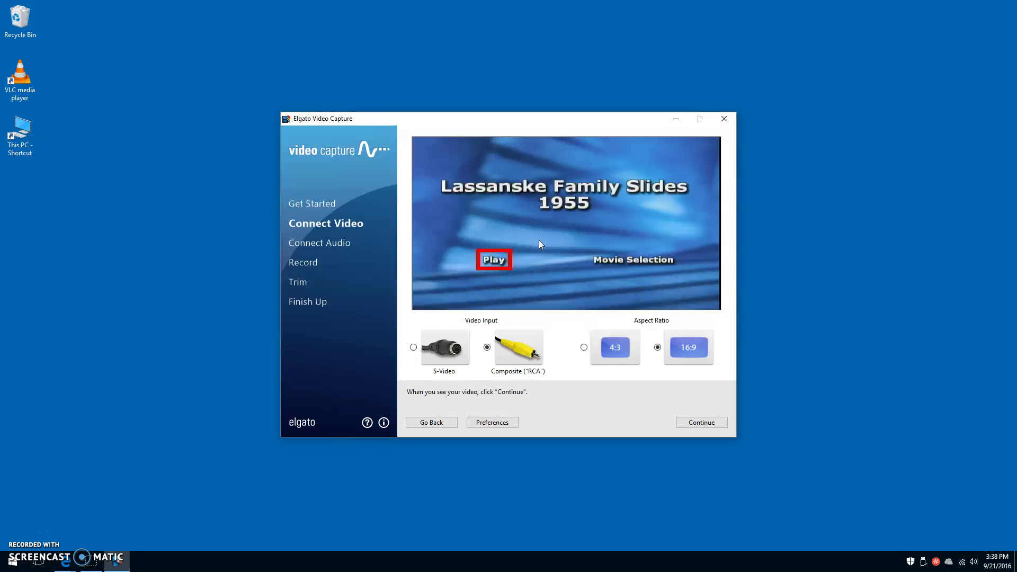
left_click(539, 300)
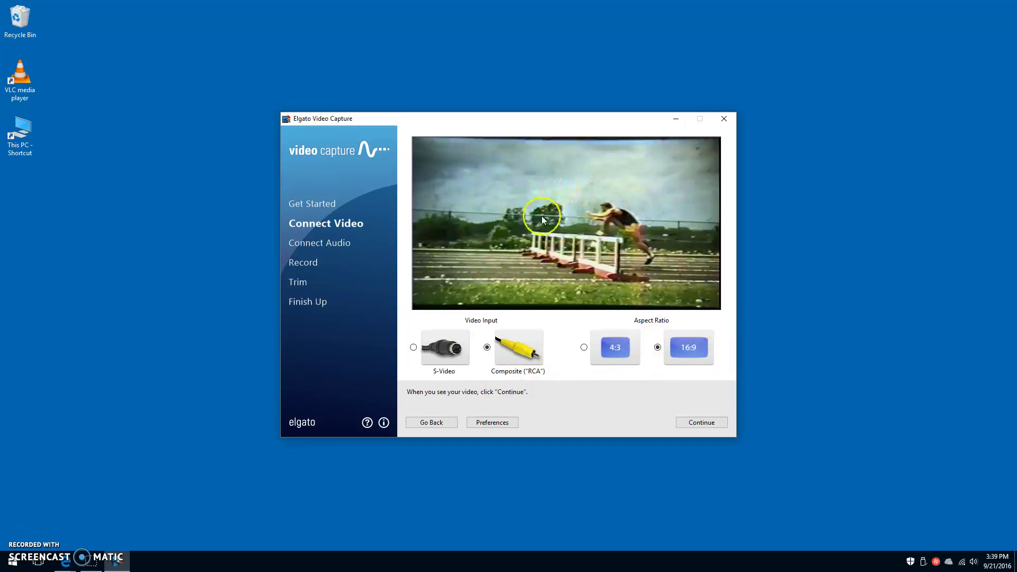
left_click(625, 341)
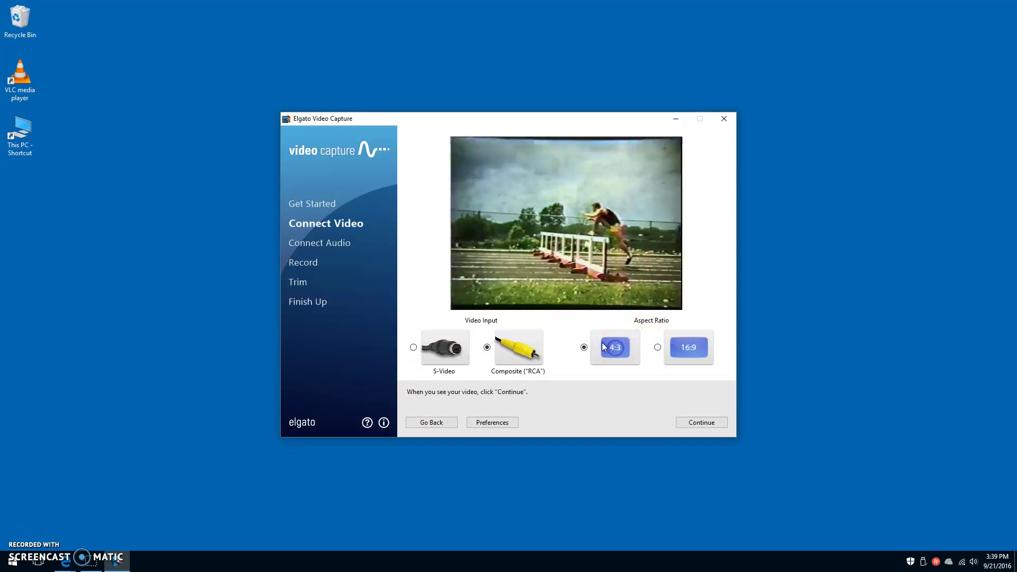
left_click(685, 350)
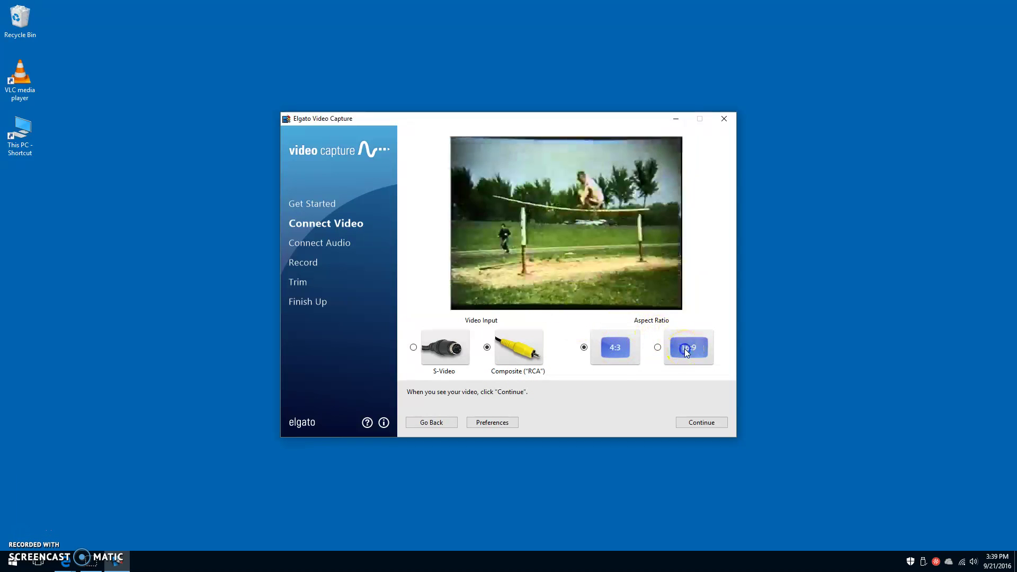
left_click(687, 359)
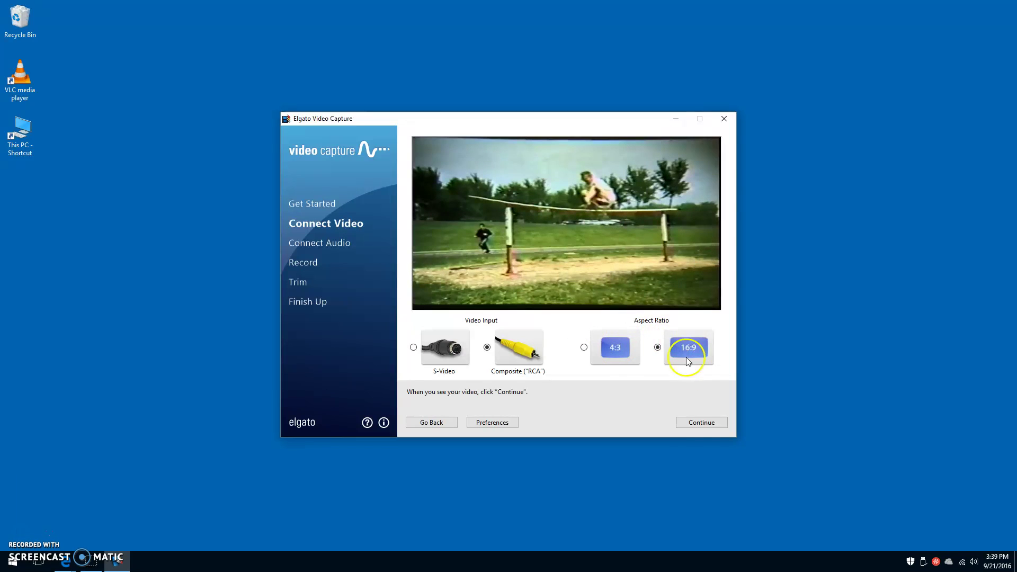
Confirm the audio meters register the DVD's sound over RCA, then continue to Record
left_click(706, 424)
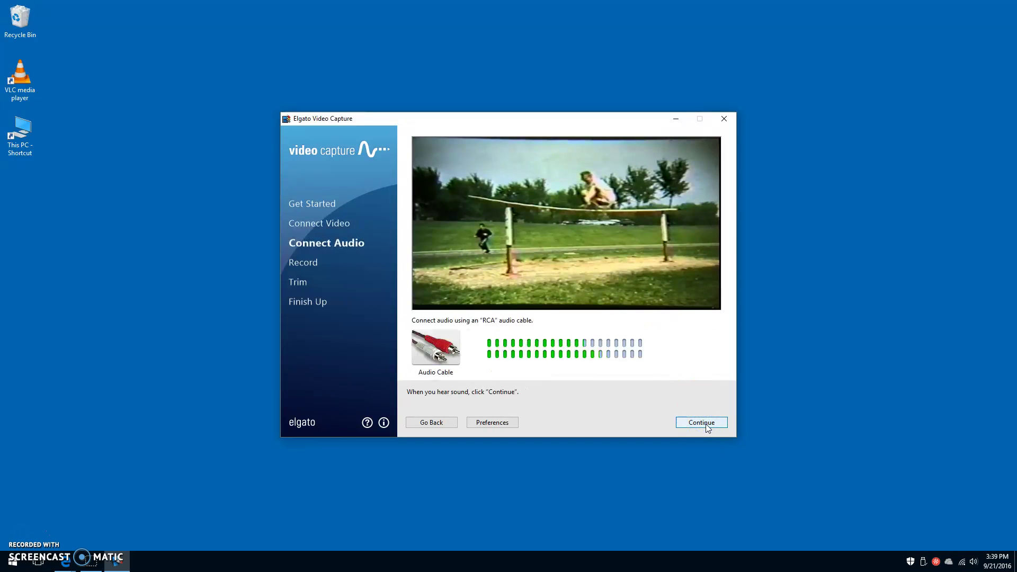
left_click(482, 342)
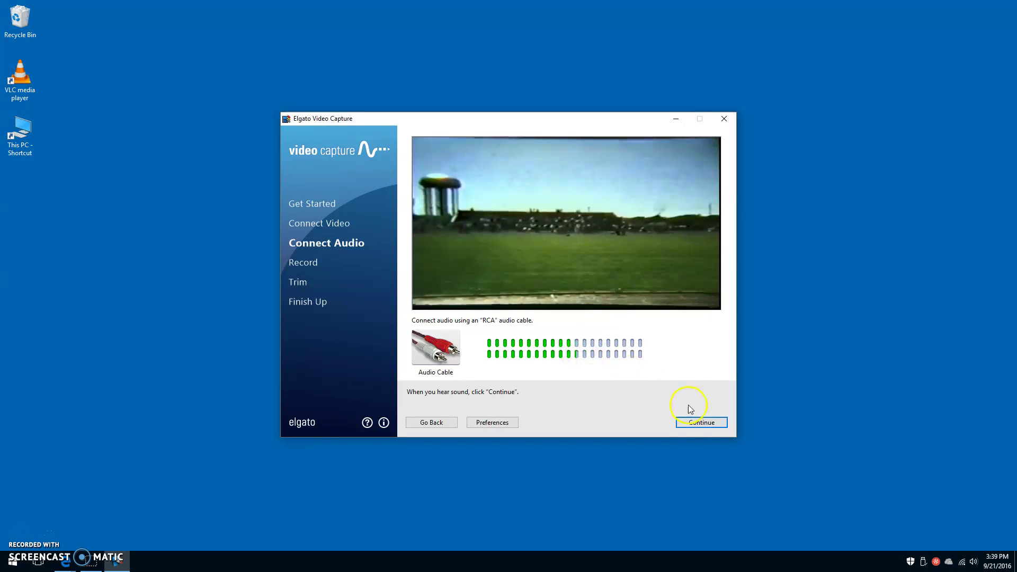
left_click(704, 422)
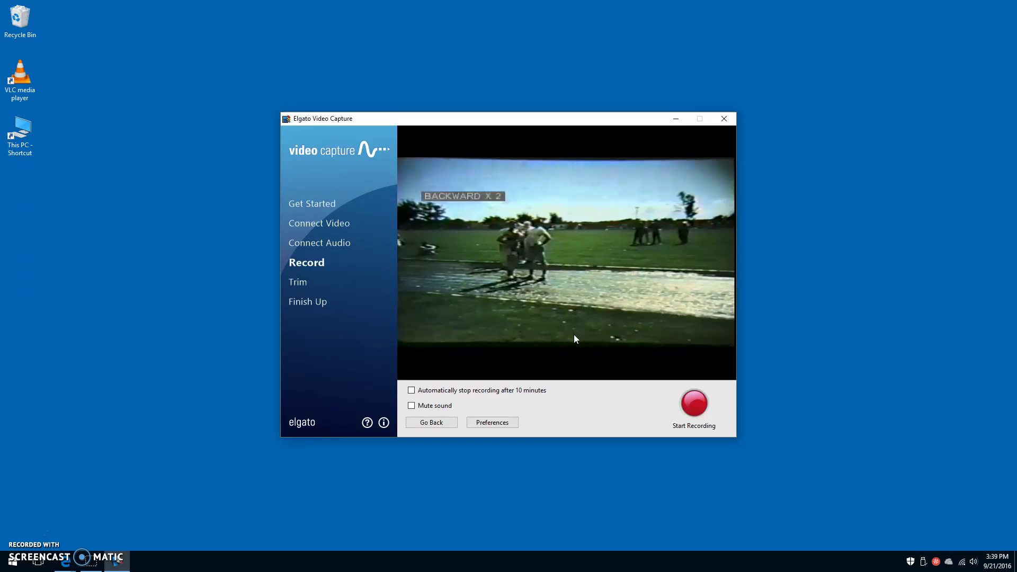
Record about 11 seconds of the playing DVD footage, then stop the recording
left_click(692, 404)
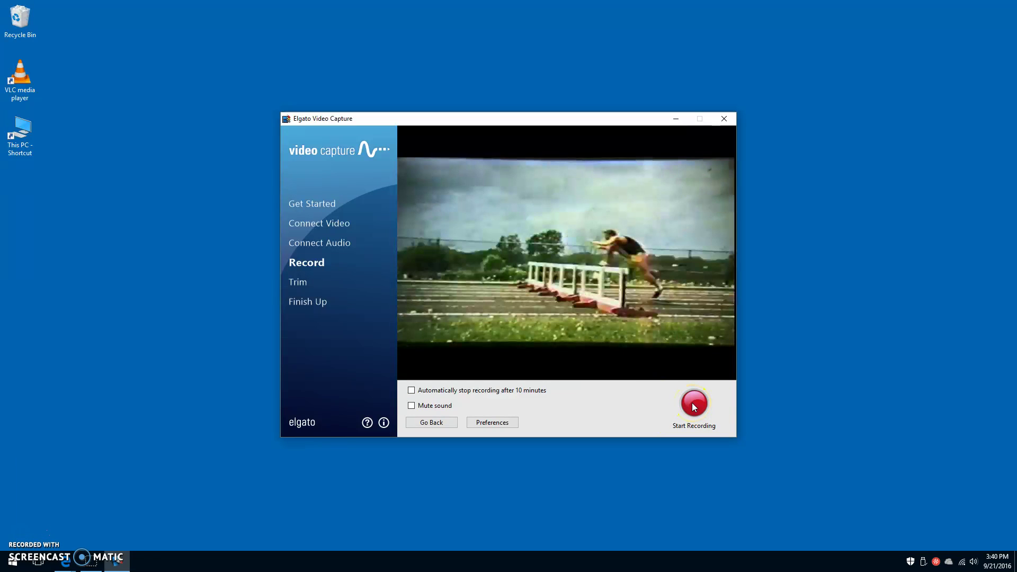
left_click(692, 404)
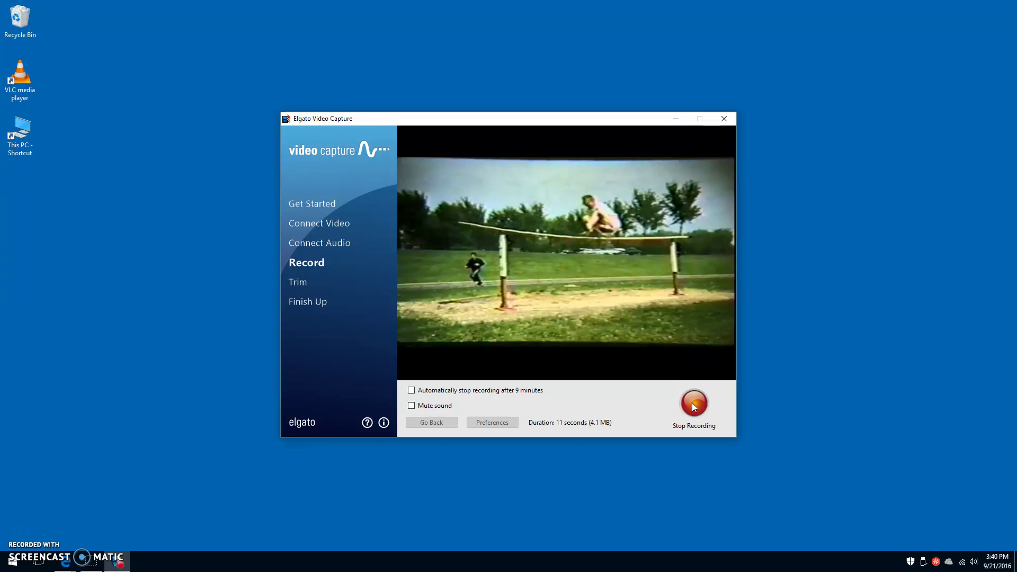
left_click(692, 403)
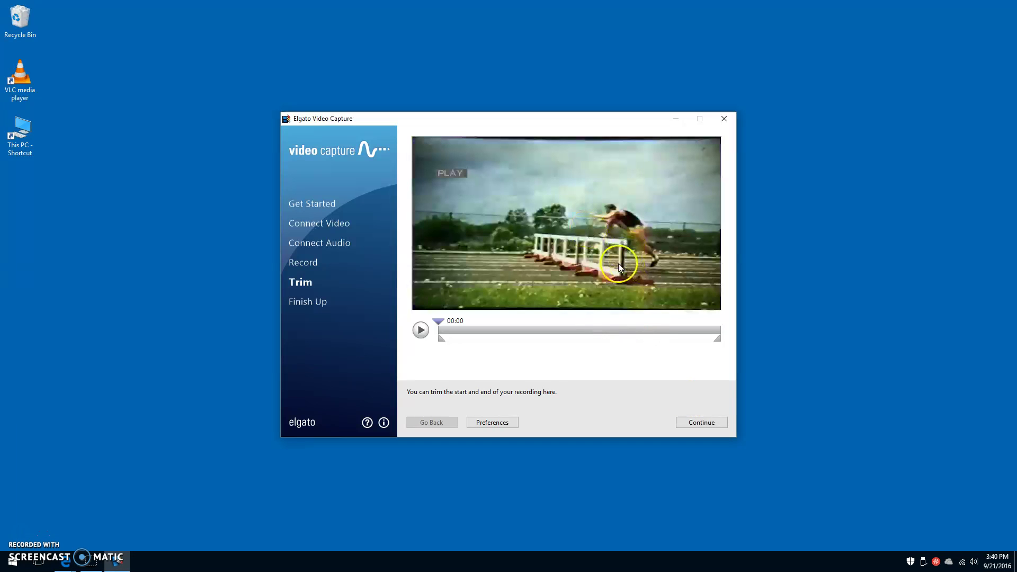
Play the recorded clip through to 00:12 without moving the trim handles
left_click(422, 331)
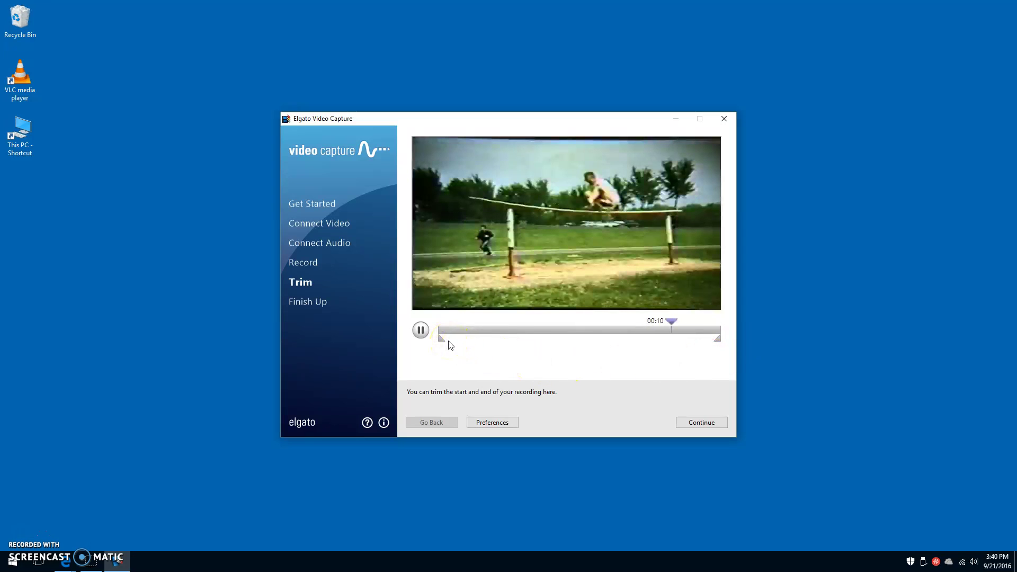
left_click(465, 346)
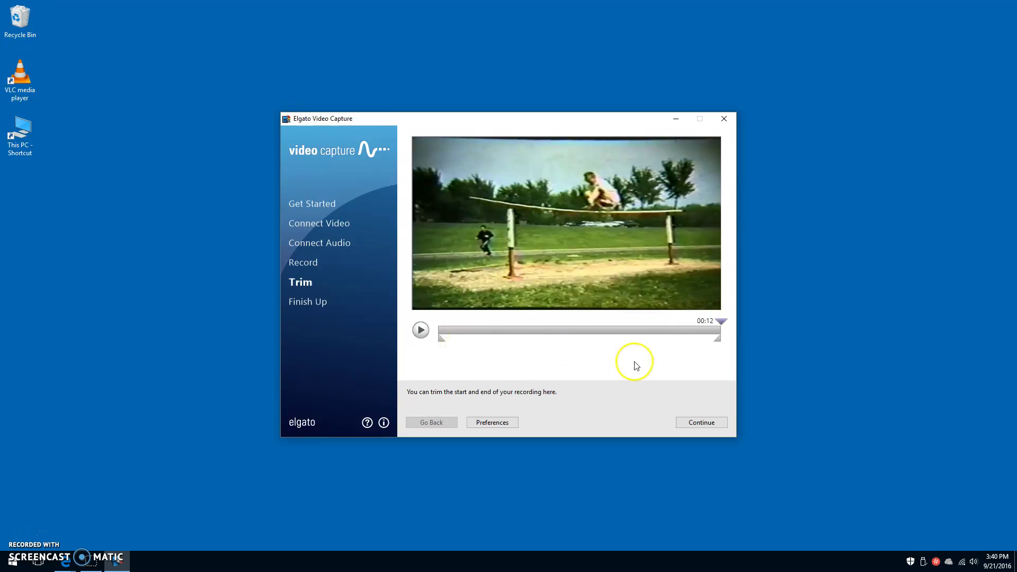
Save the clip as My Great Movie.mp4 in Videos and quit Elgato Video Capture
left_click(701, 423)
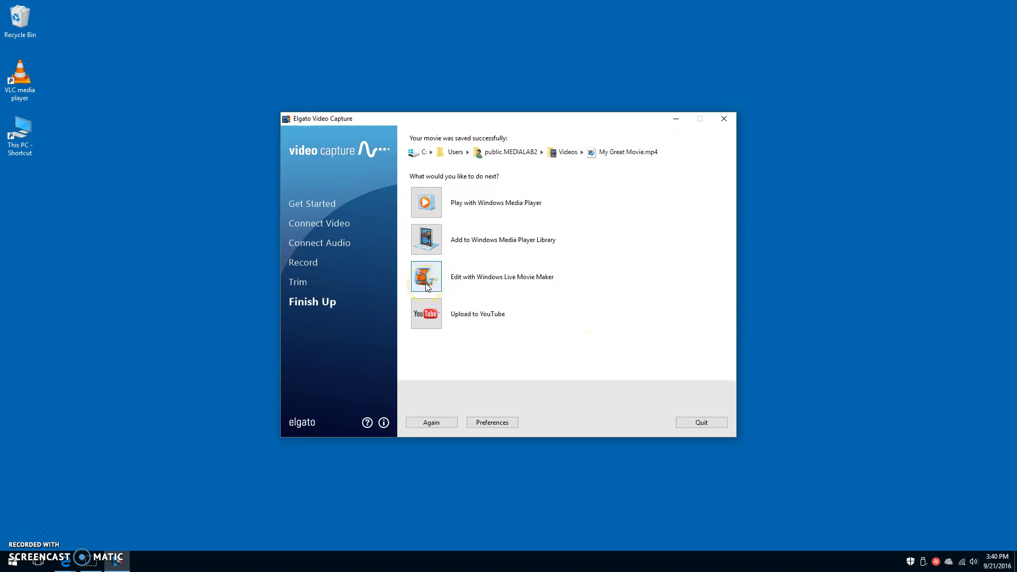
left_click(436, 325)
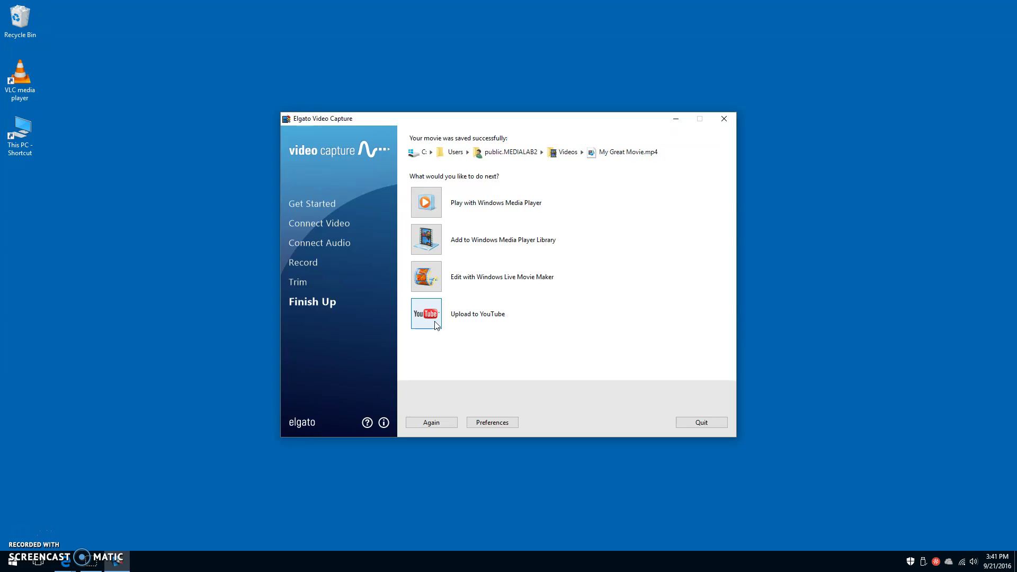
left_click(439, 428)
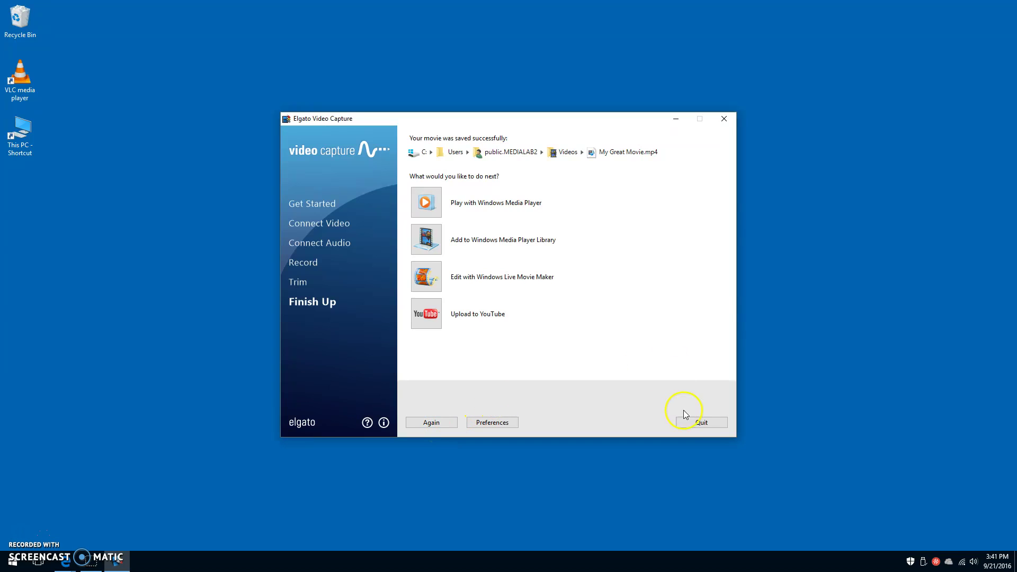
left_click(698, 428)
left_click(698, 427)
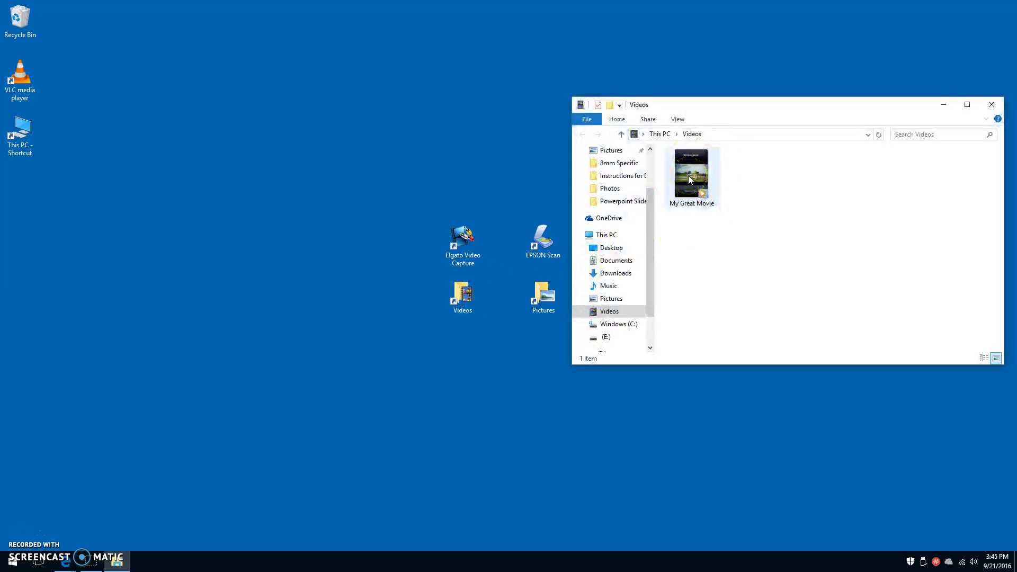
Play My Great Movie in Windows Media Player to verify it, then close the player
double_click(688, 174)
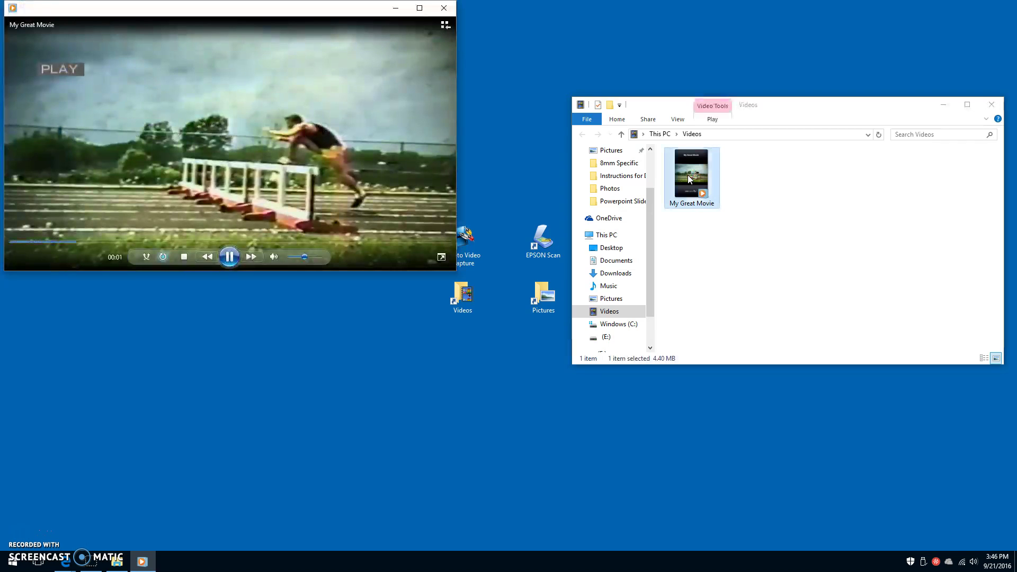
left_click(425, 62)
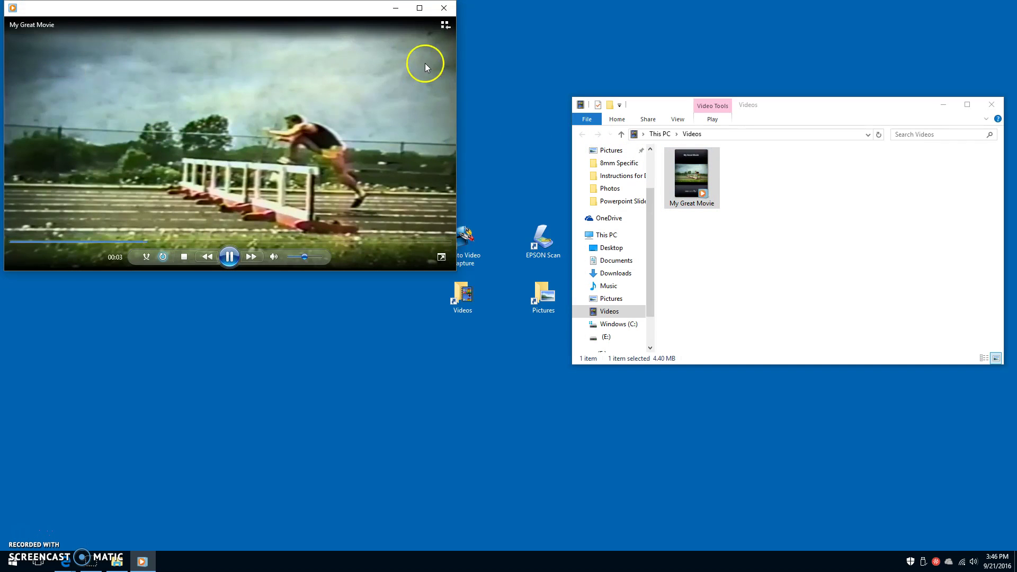
left_click(444, 8)
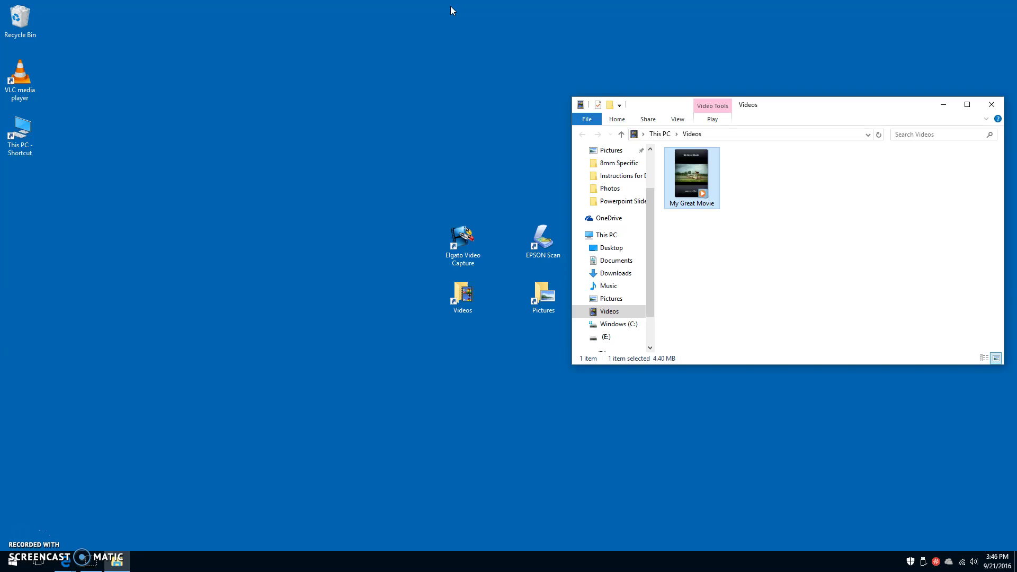
Open the (E:) flash drive from This PC
left_click(19, 137)
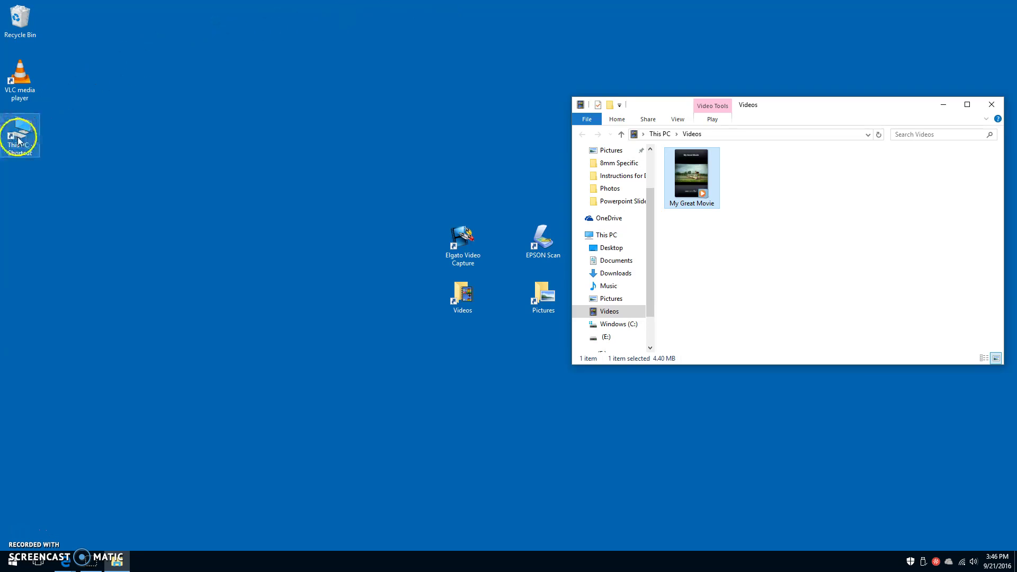
double_click(19, 136)
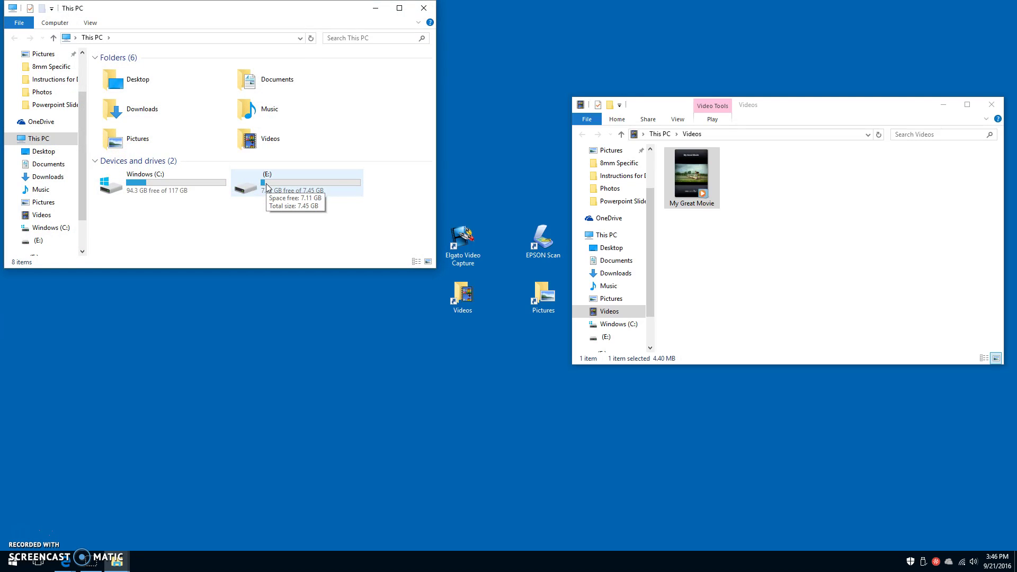
left_click(267, 187)
double_click(266, 186)
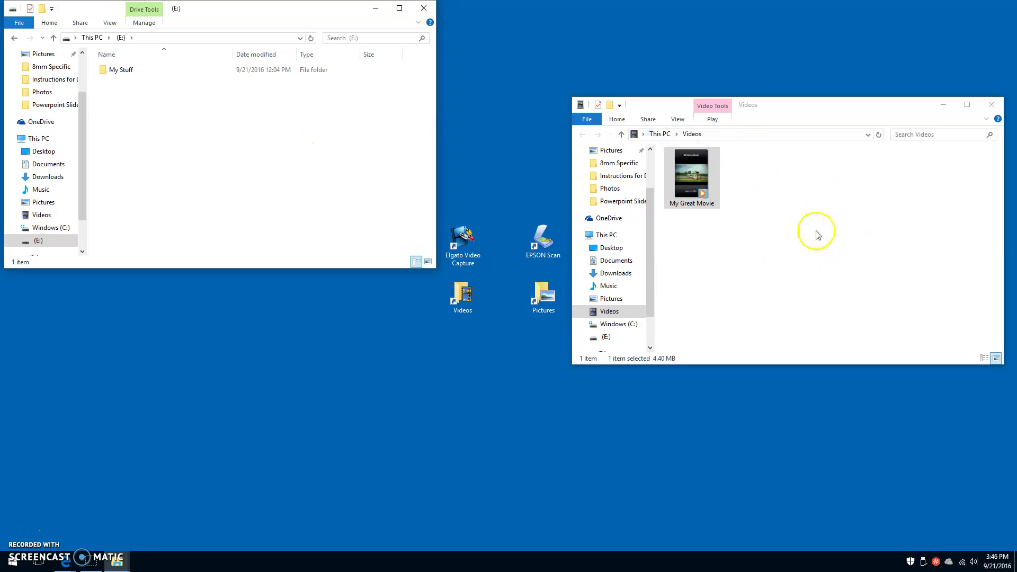
Cut My Great Movie from Videos, paste it onto (E:), and close the drive window
right_click(690, 182)
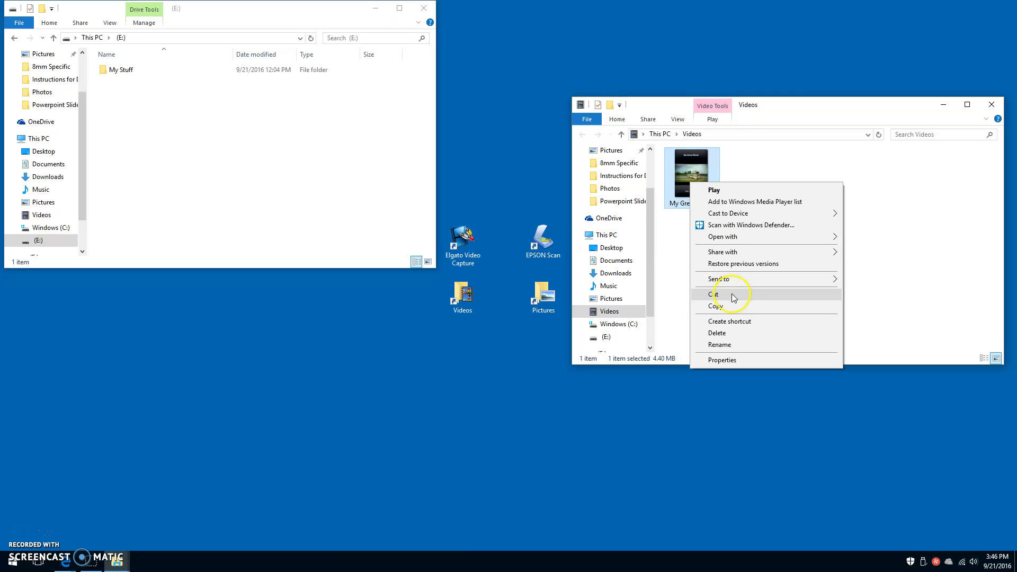
left_click(714, 296)
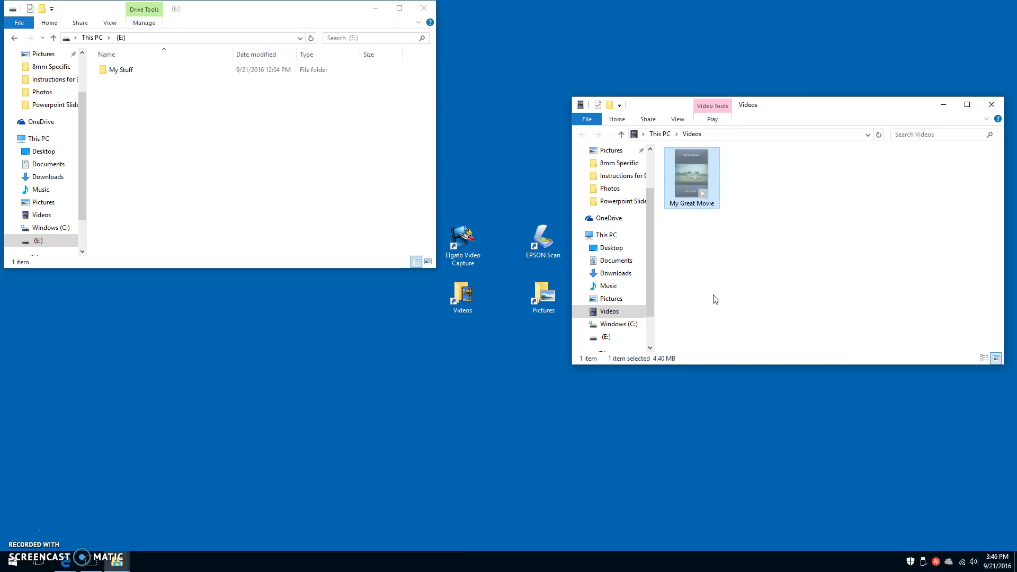
right_click(137, 112)
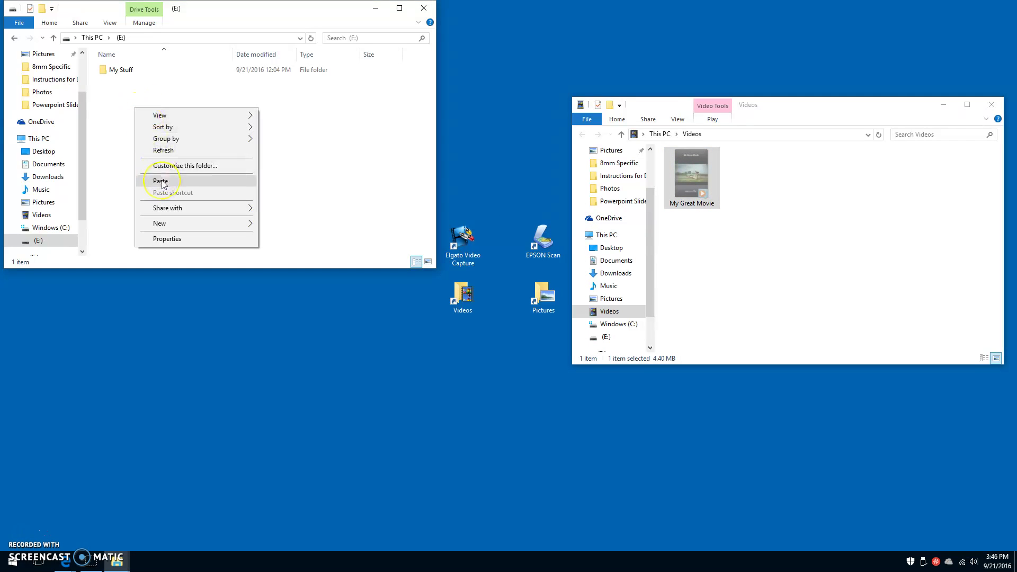
left_click(161, 181)
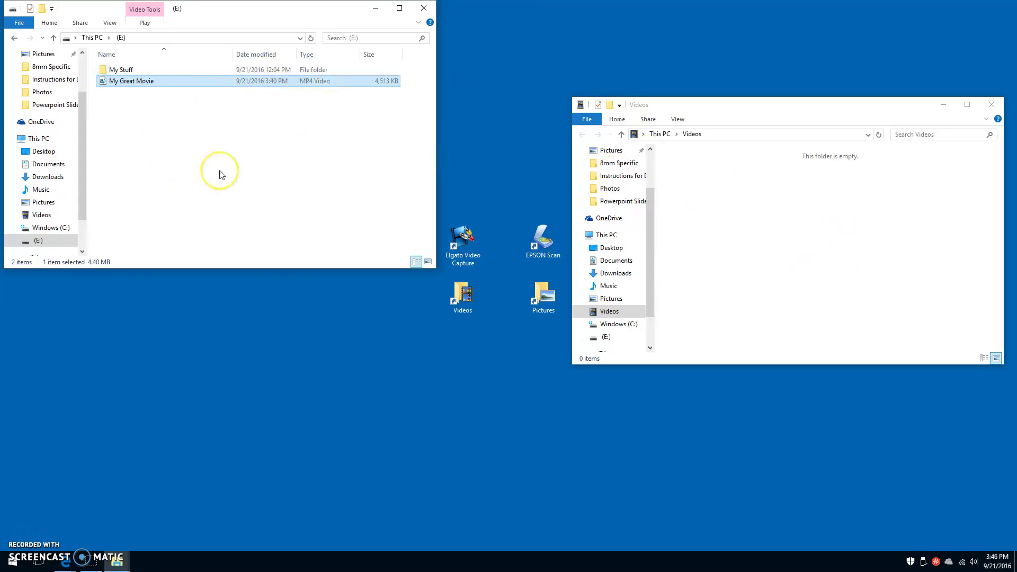
left_click(429, 9)
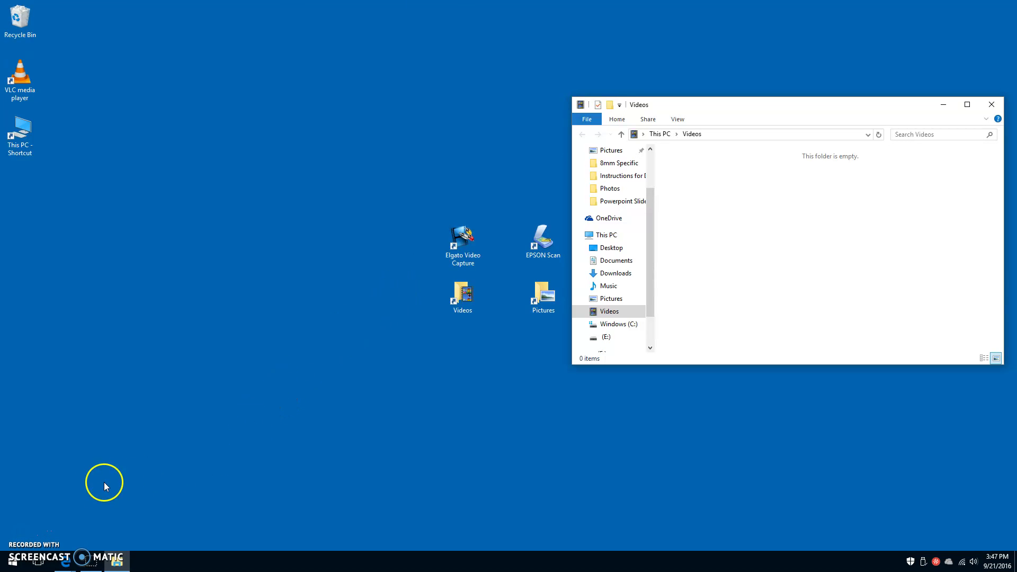
Open the Start menu to show the installed apps, including Elgato and EPSON
left_click(11, 563)
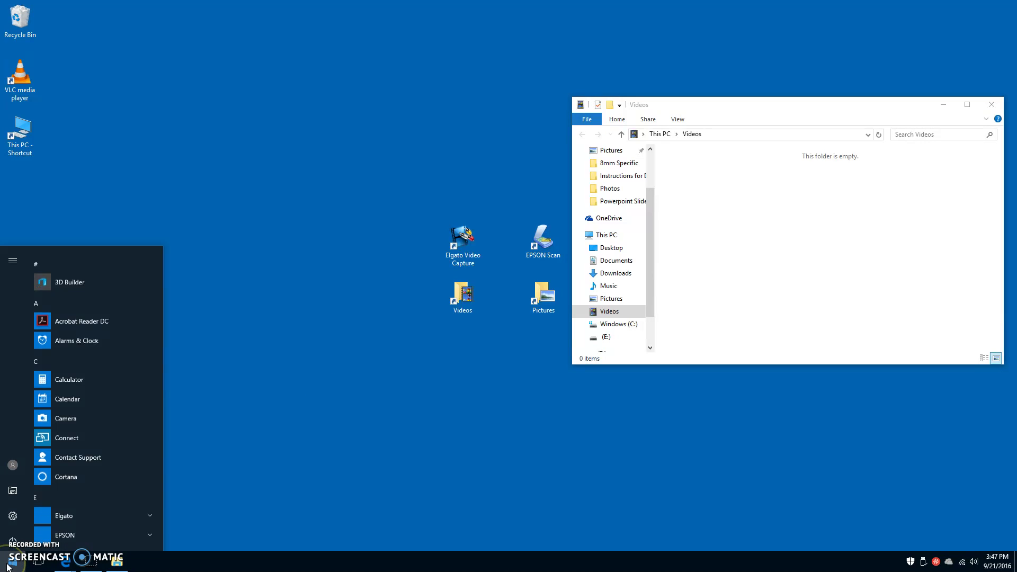